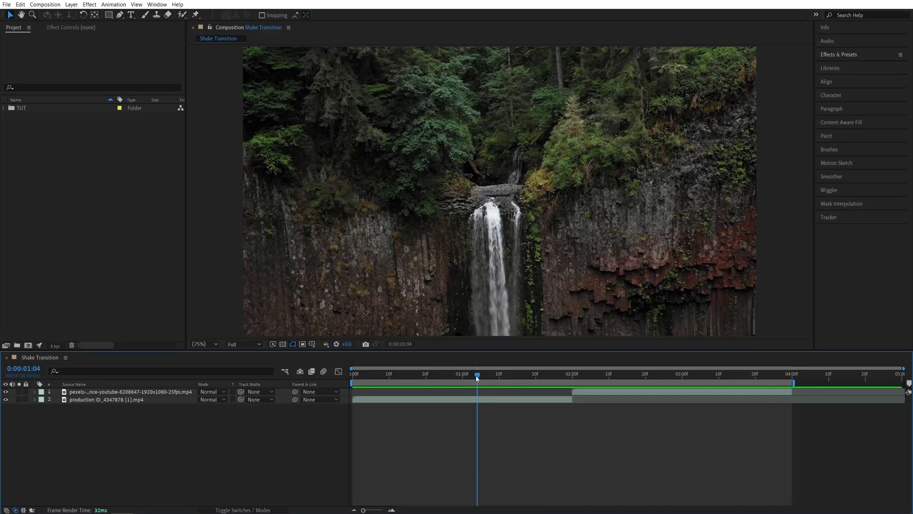
- Drag the playhead to 0:00:02:20 so the sunset clip shows
left_click_drag(478, 377, 645, 394)
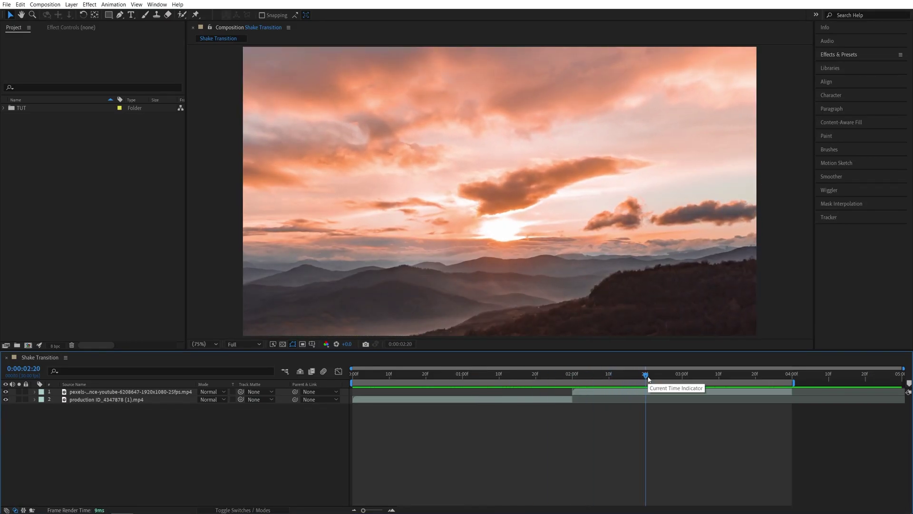
- Create a new adjustment layer and apply Motion Tile to it
left_click(71, 4)
mouse_move(81, 15)
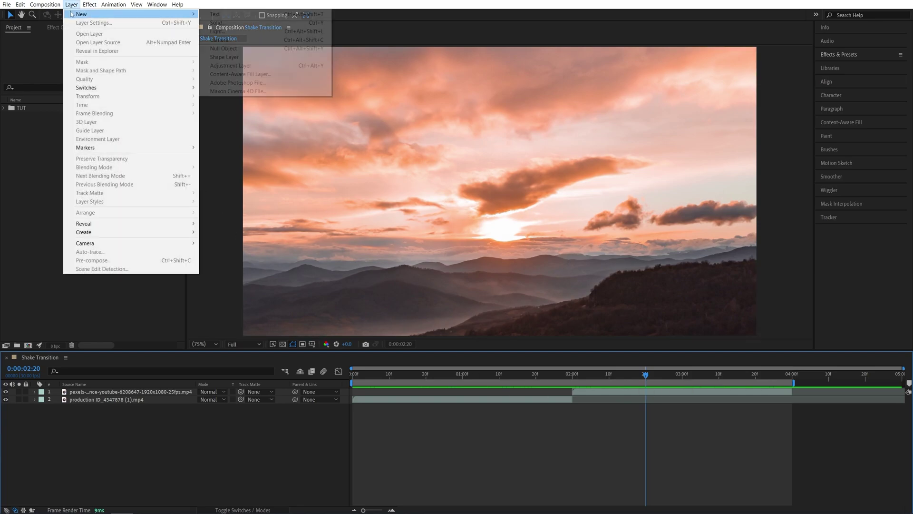
left_click(237, 66)
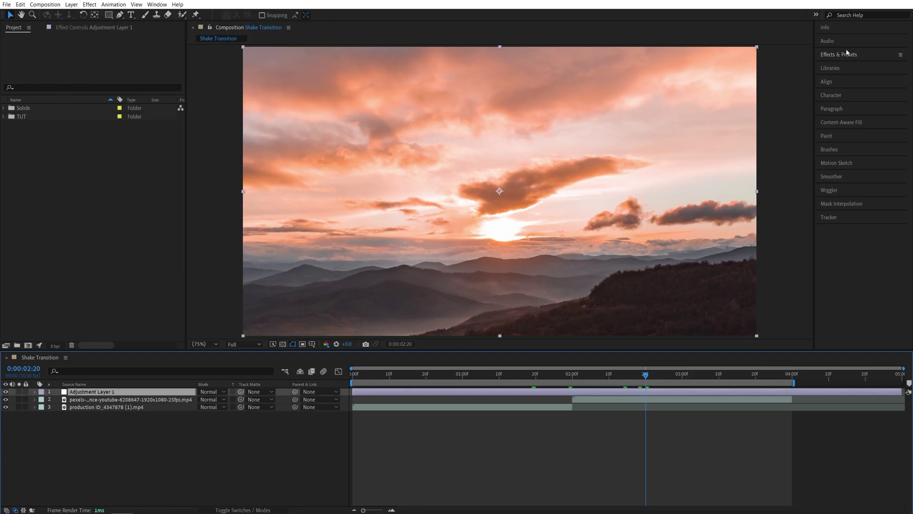
left_click(827, 56)
left_click(862, 66)
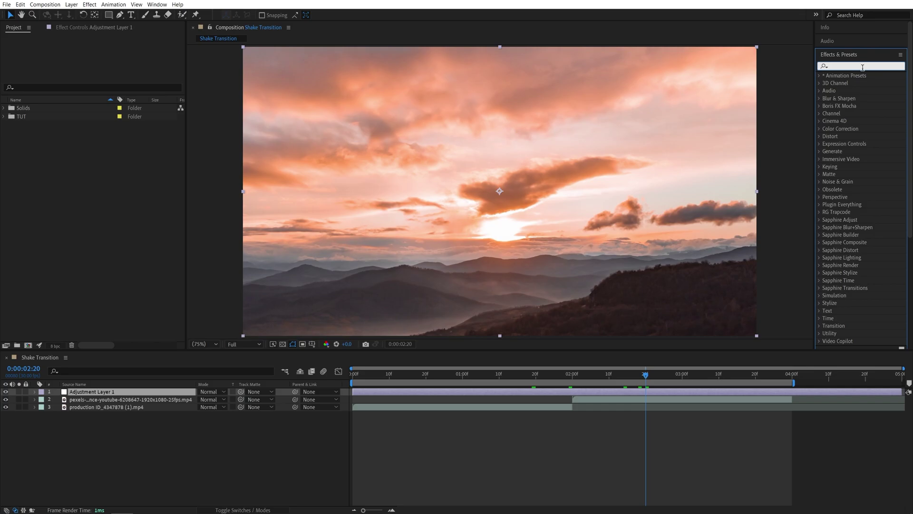
type("motion til")
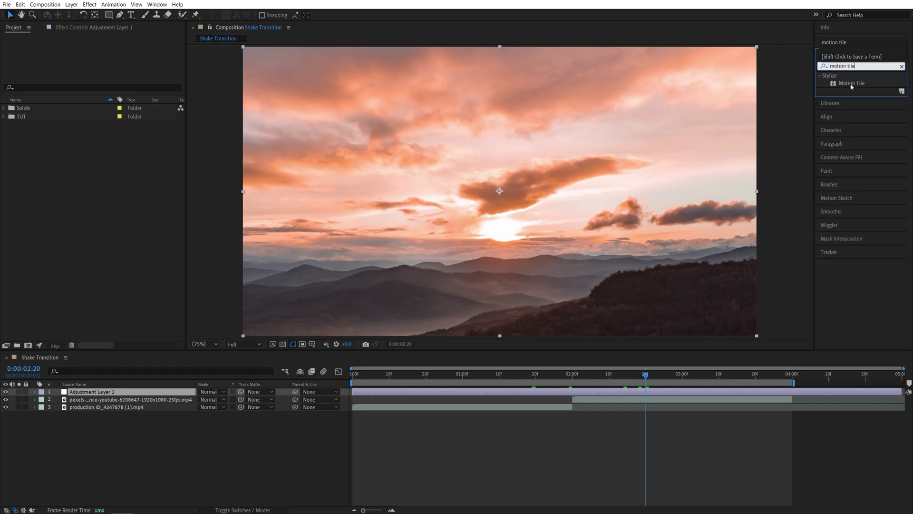
type("e")
left_click_drag(571, 365, 557, 392)
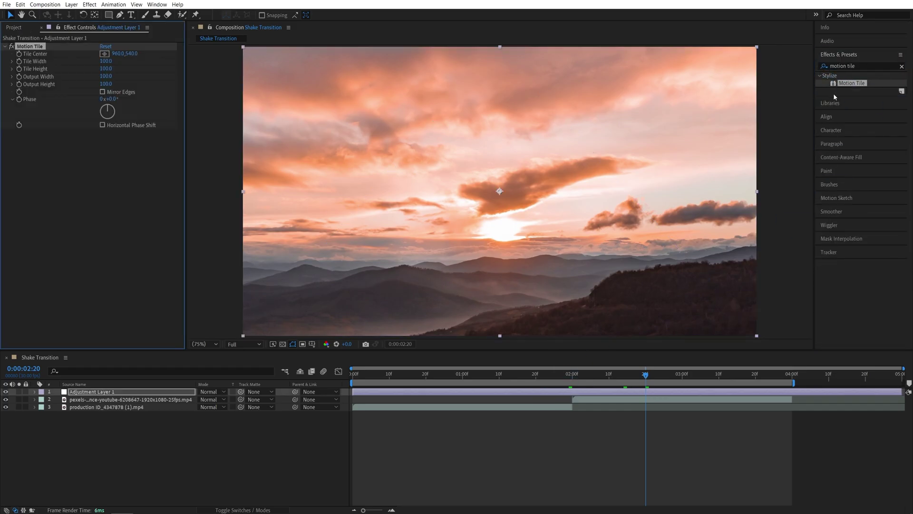
- Apply the Wiggle - position preset to the adjustment layer
left_click(860, 65)
type("wiggle")
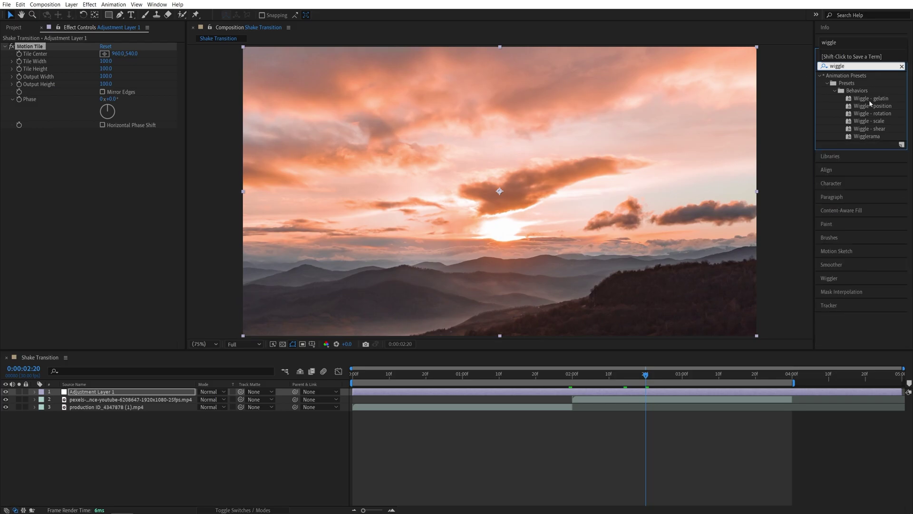
mouse_move(872, 106)
left_mouse_down()
mouse_move(859, 94)
mouse_move(486, 393)
left_mouse_up()
left_click(860, 66)
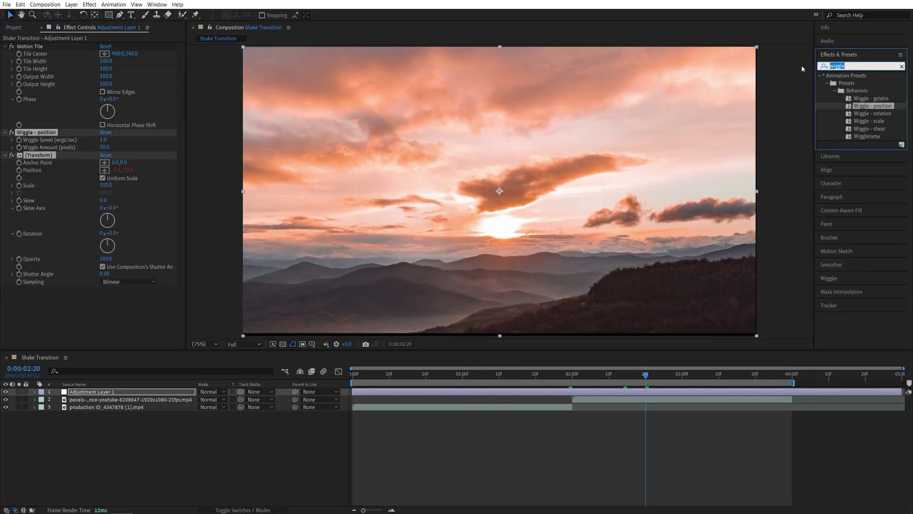
type("vr")
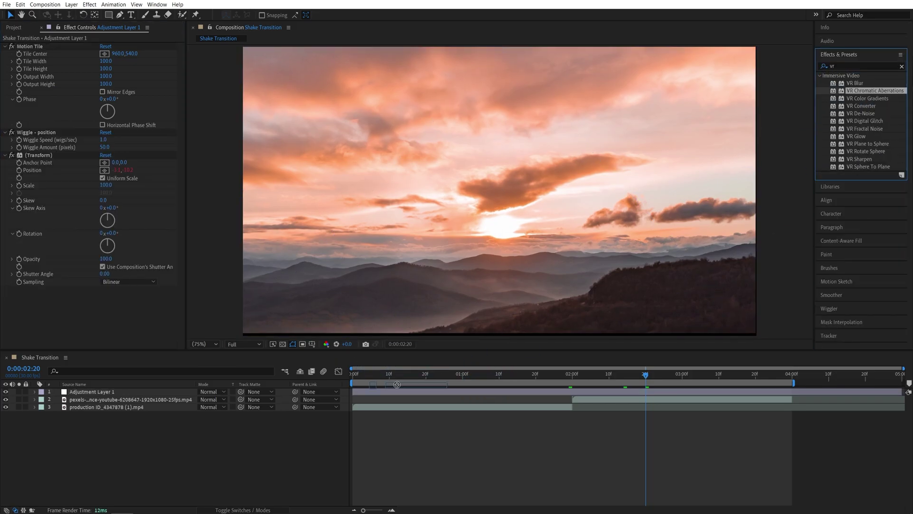
- Apply VR Chromatic Aberrations to Adjustment Layer 1
left_click_drag(859, 90, 441, 390)
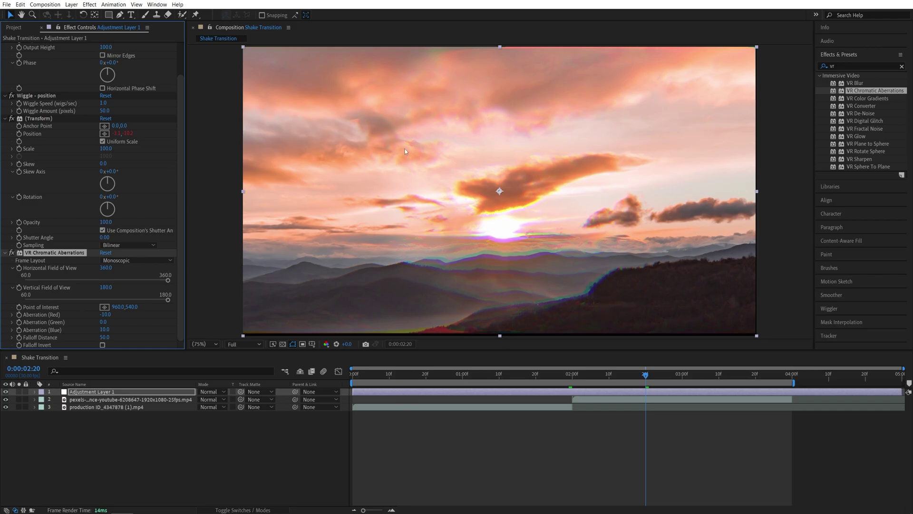
scroll(179, 211, "up", 2)
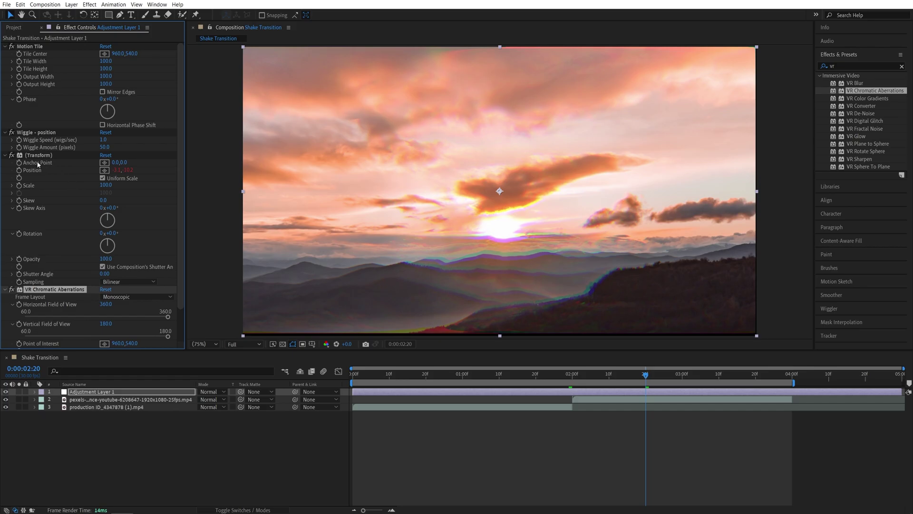
- Move the Transform effect above Wiggle - position in Effect Controls
mouse_move(34, 154)
left_mouse_down()
mouse_move(49, 152)
mouse_move(43, 127)
left_mouse_up()
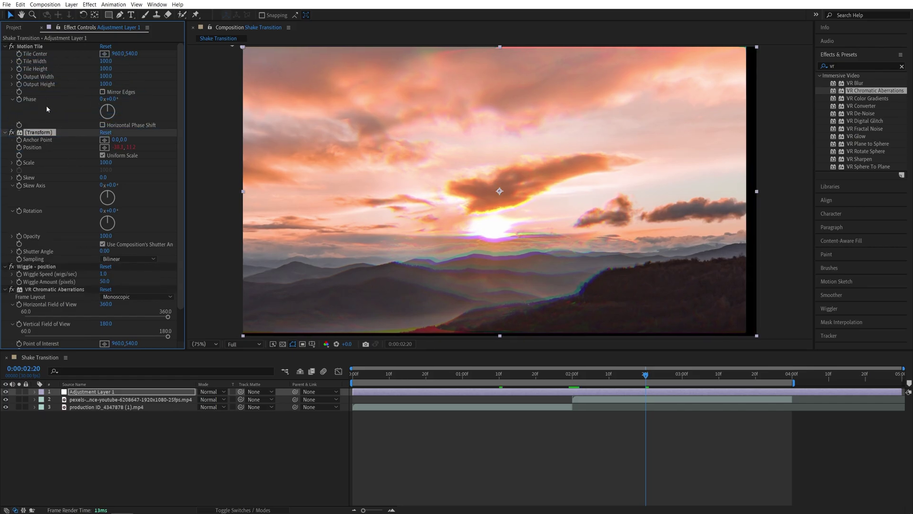
scroll(56, 245, "down", 1)
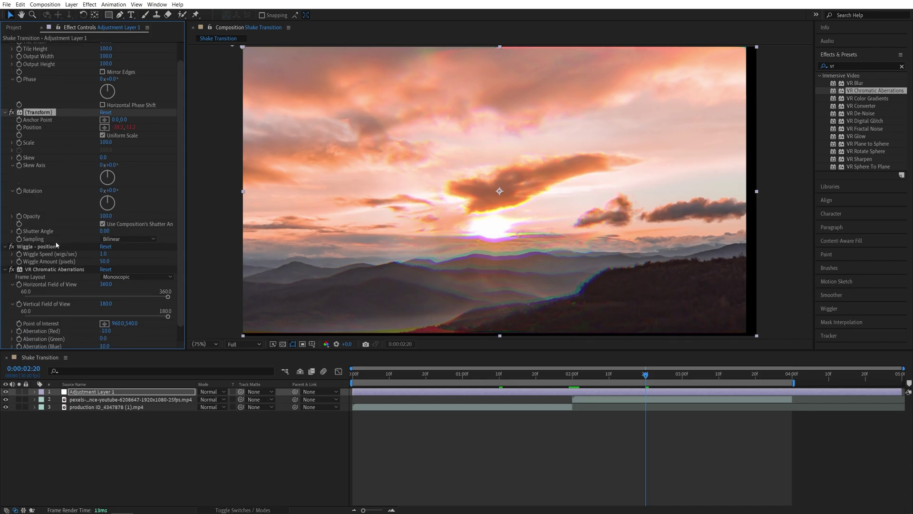
scroll(56, 246, "down", 1)
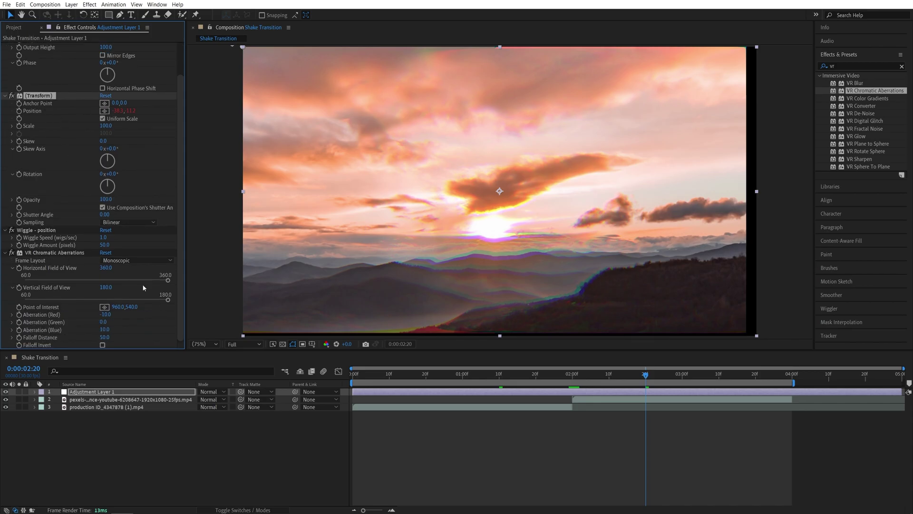
- Move the playhead to 0:00:02:00, then step back ten frames to 0:00:01:20
left_click_drag(648, 381, 572, 392)
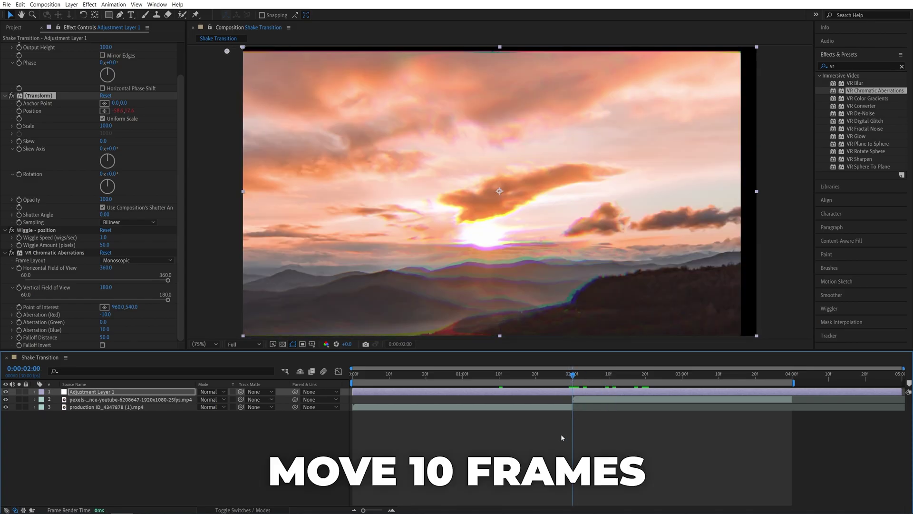
key("shift+Page_Up")
scroll(152, 172, "up", 2)
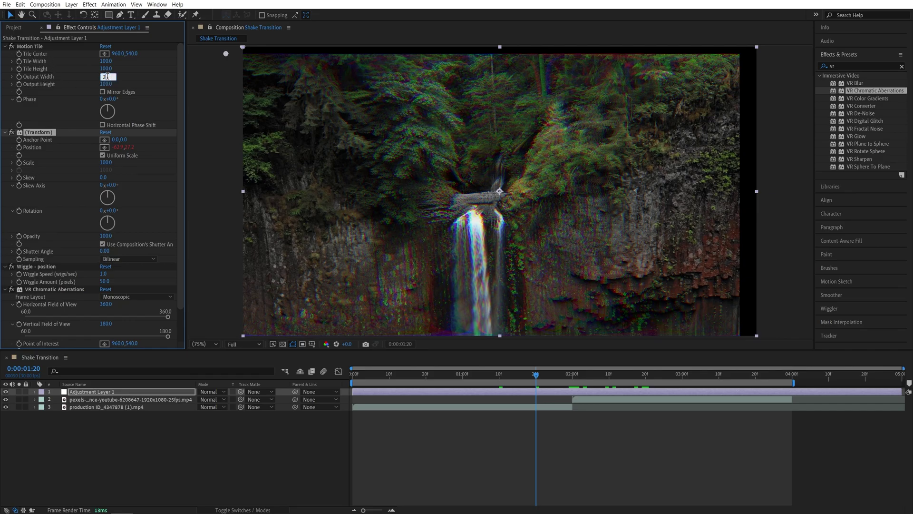
type("200")
- Set Motion Tile Output Width and Height to 200 with Mirror Edges on
key("Tab")
type("200")
key("Return")
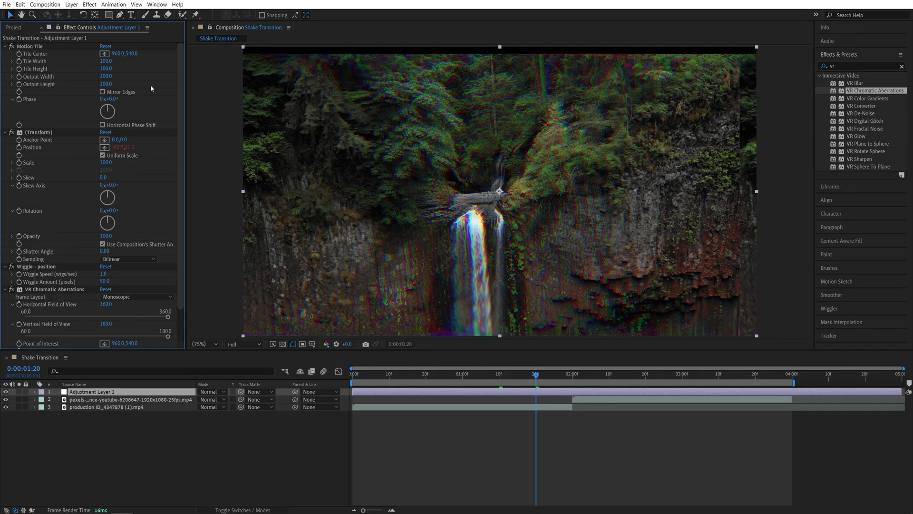
left_click(102, 92)
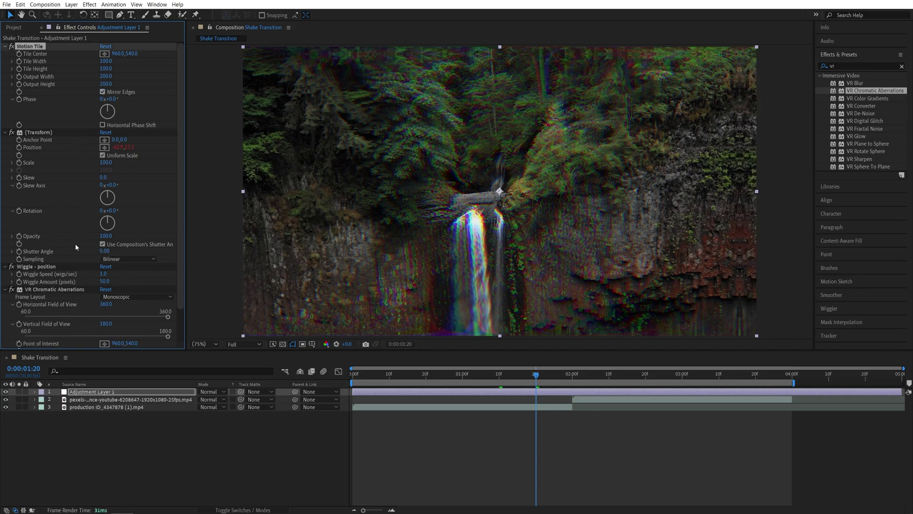
- Turn off Use Composition's Shutter Angle and give Transform a 360 shutter angle
left_click_drag(185, 252, 217, 252)
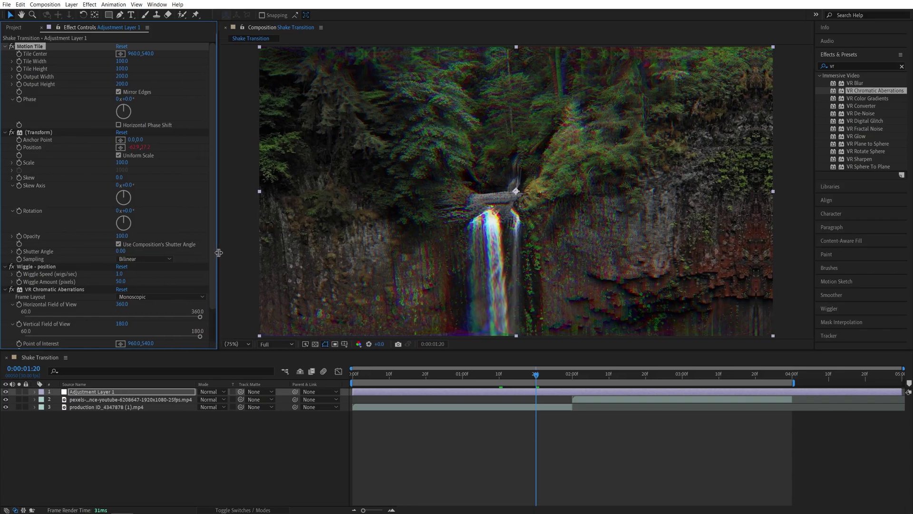
left_click(122, 253)
left_click(122, 251)
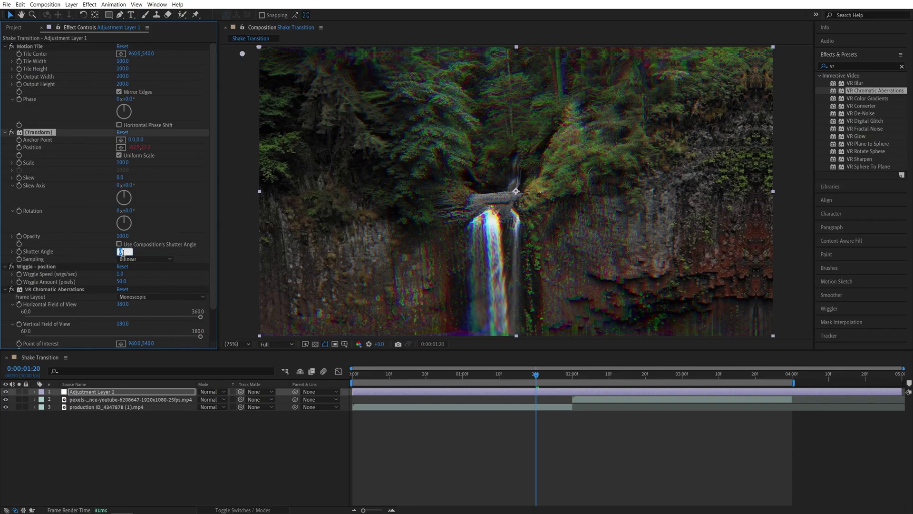
type("36")
key("Return")
scroll(147, 266, "down", 2)
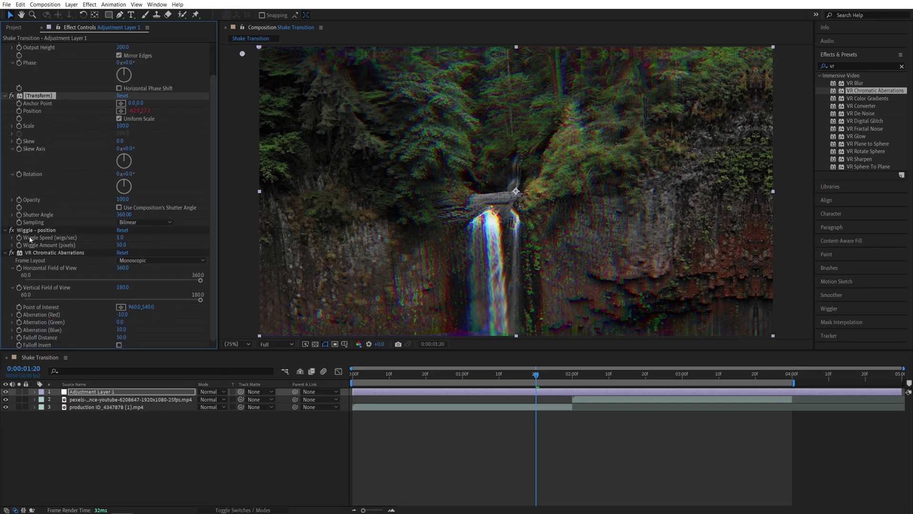
- Set Wiggle Speed to 10 and enable keyframing for red, green and blue aberration
left_click(120, 236)
type("10")
key("Return")
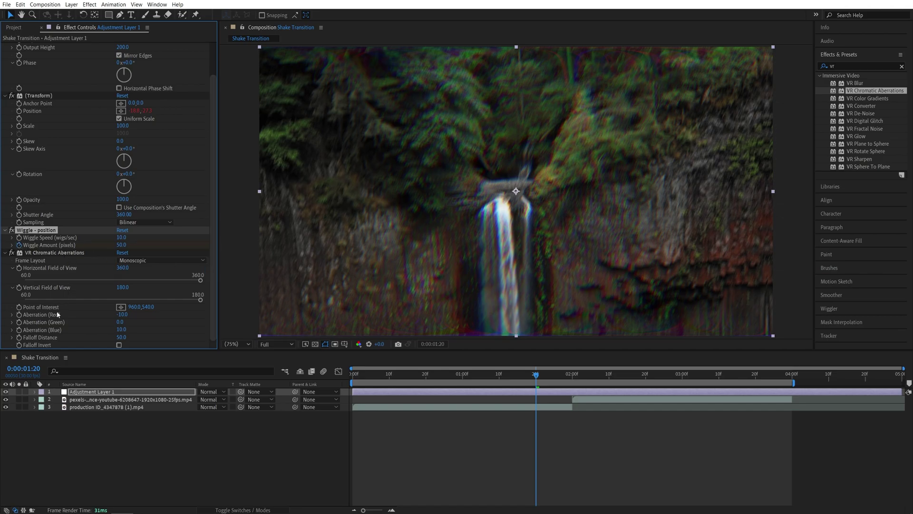
left_click(19, 315)
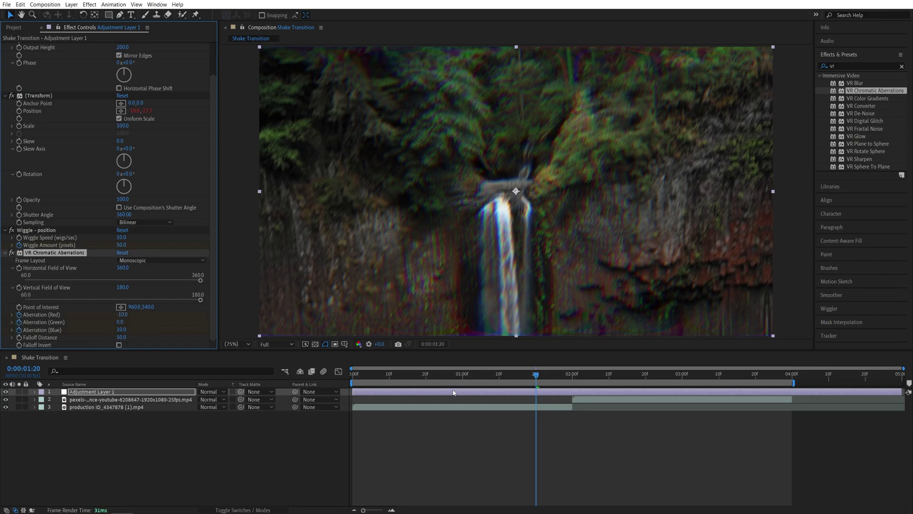
- Reveal keyframed properties with U and set Wiggle Amount to 0 at 0:00:01:20
key("u")
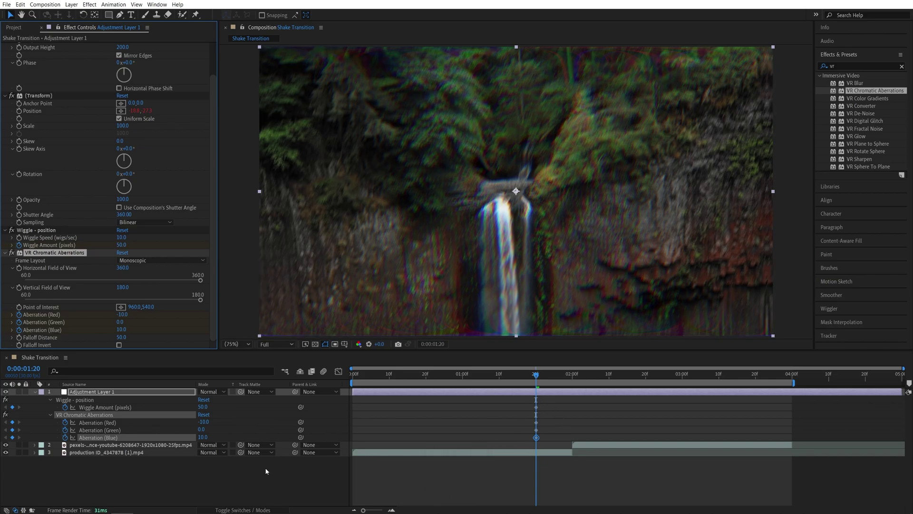
left_click(560, 417)
left_click(203, 407)
type("0")
key("Return")
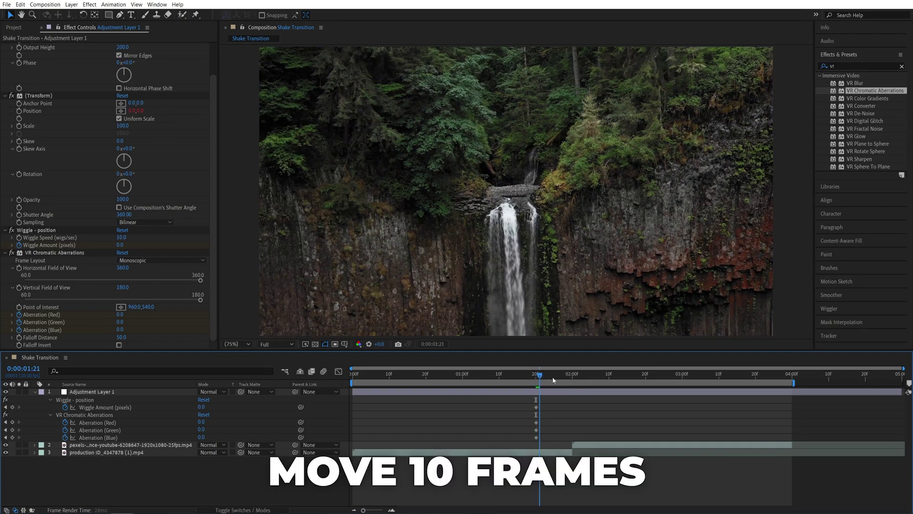
- At 0:00:02:00, set Wiggle Amount 400, red aberration 30 and blue aberration -30
key("shift+Page_Down")
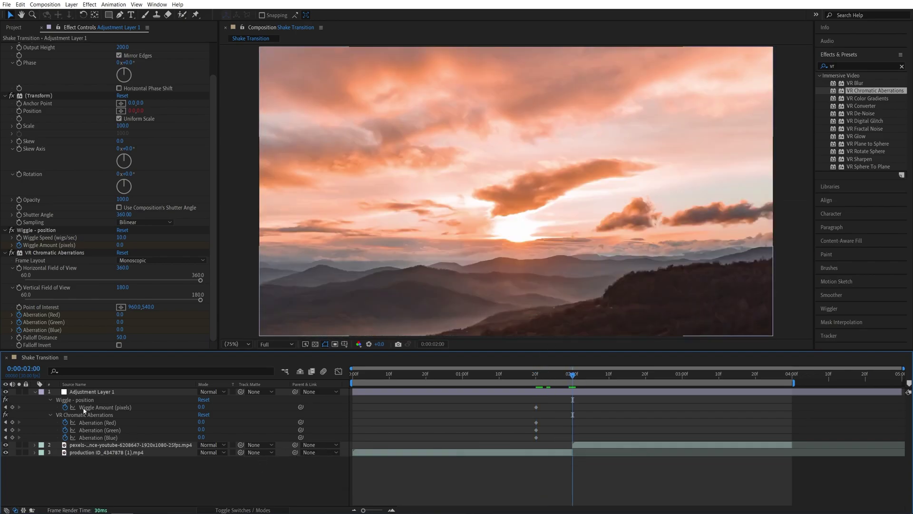
left_click(203, 407)
type("400")
key("Return")
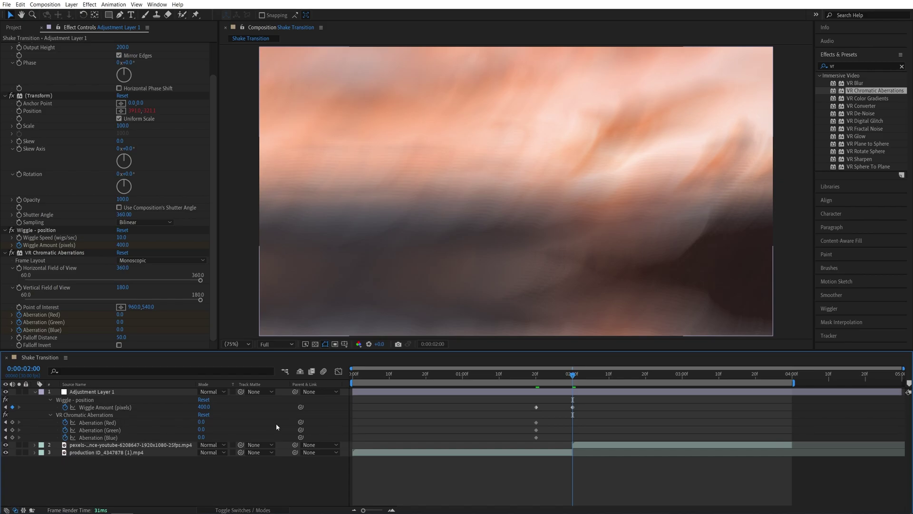
left_click(200, 423)
type("30")
key("Return")
left_click(202, 437)
type("-30")
key("Return")
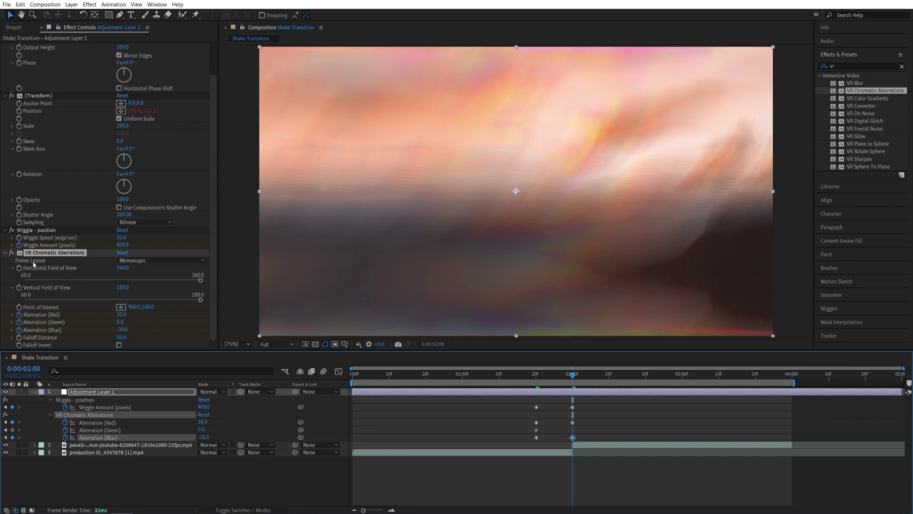
- Set Frame Layout to Stereoscopic - Over/Under and advance ten frames to 0:00:02:10
left_click(157, 260)
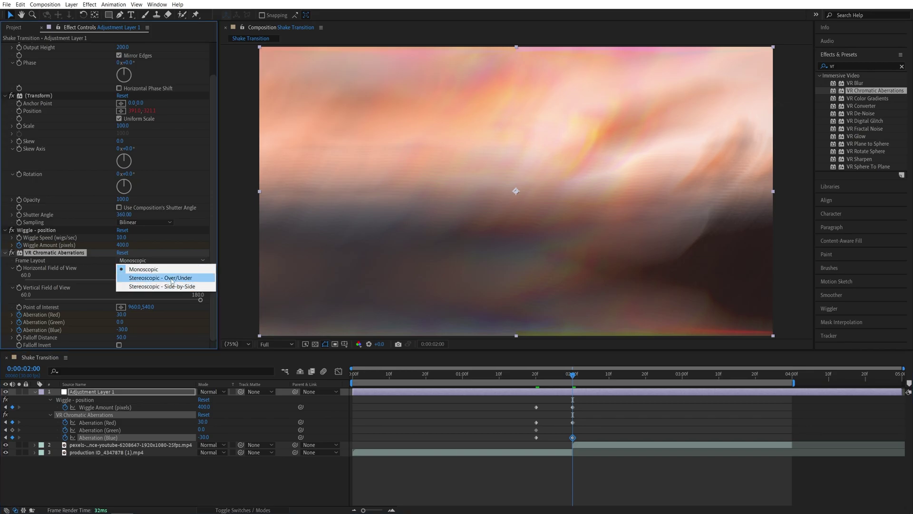
left_click(181, 280)
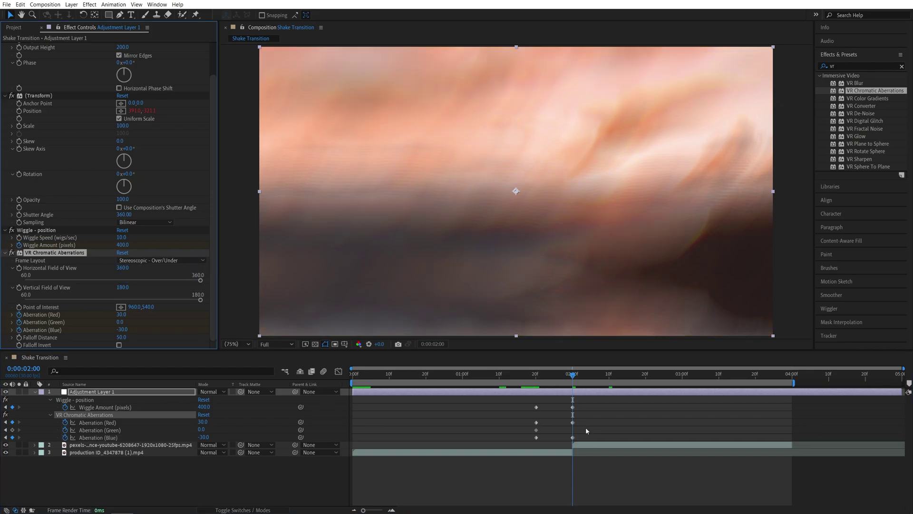
key("shift+Page_Down")
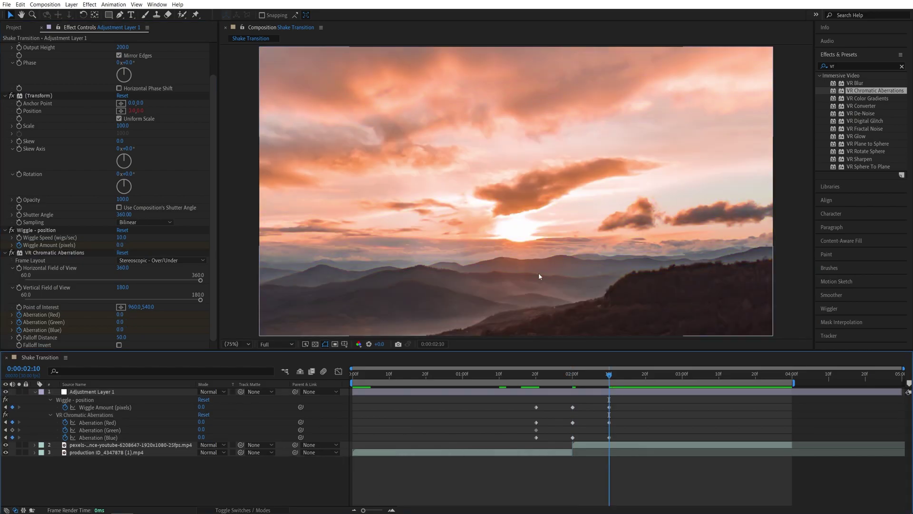
- Apply Easy Ease to all nine wiggle and aberration keyframes
left_click_drag(647, 402, 505, 444)
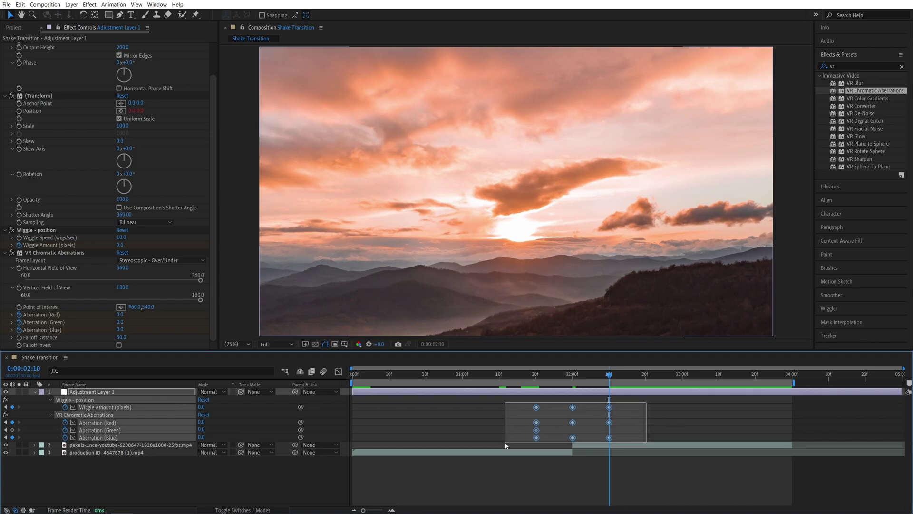
right_click(536, 410)
mouse_move(571, 404)
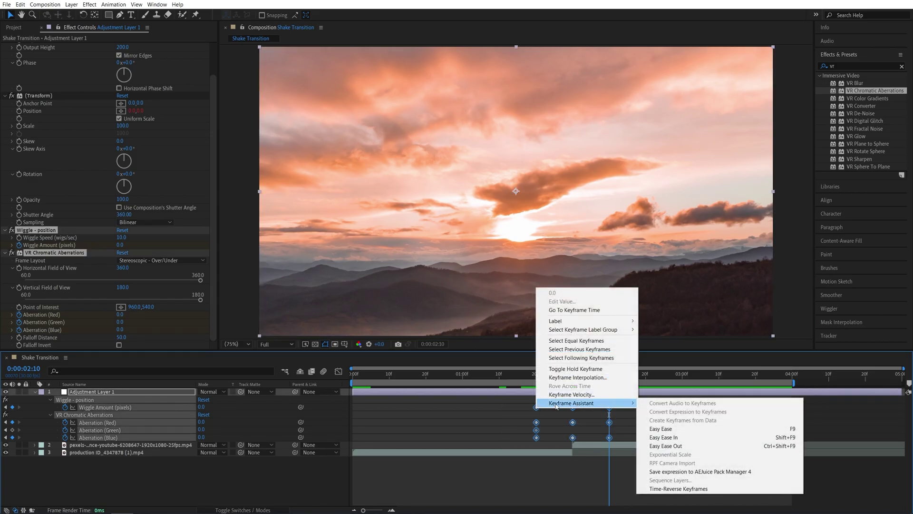
left_click(778, 431)
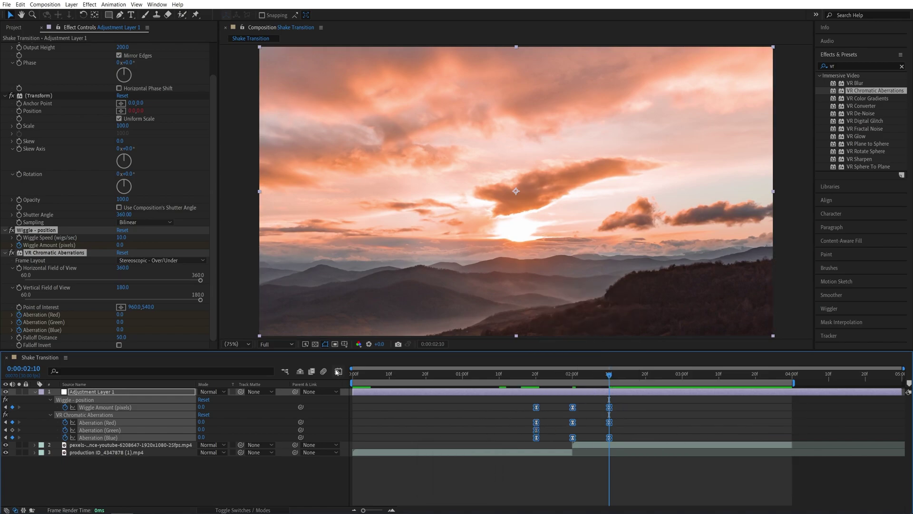
- Switch to the Graph Editor and fit all curves to the graph area
left_click(338, 372)
right_click(465, 421)
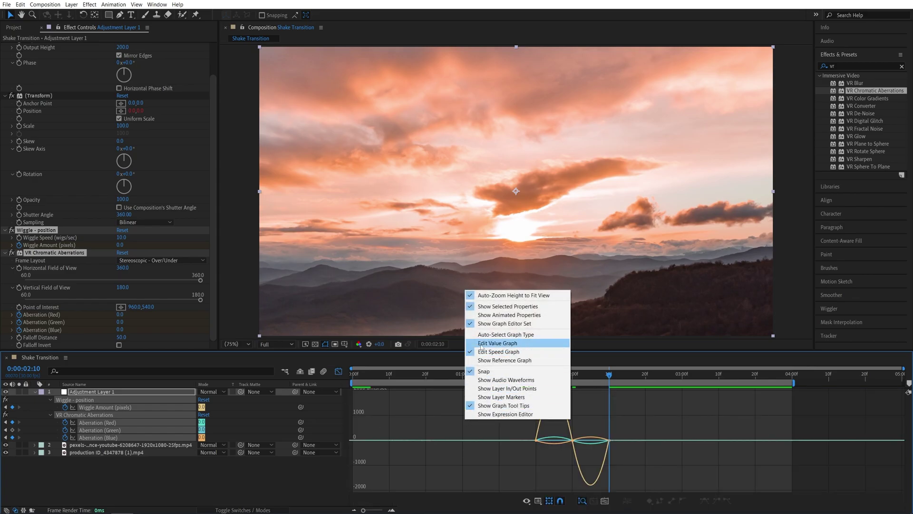
left_click(502, 351)
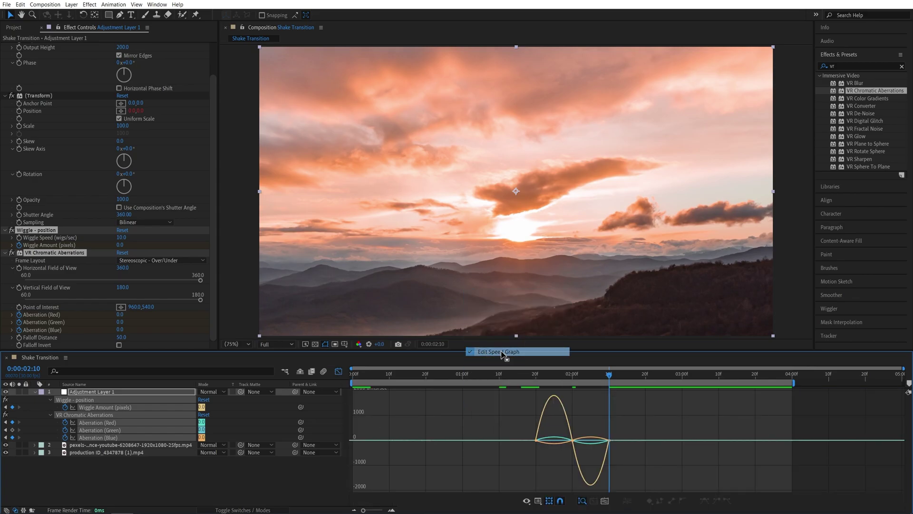
left_click(604, 502)
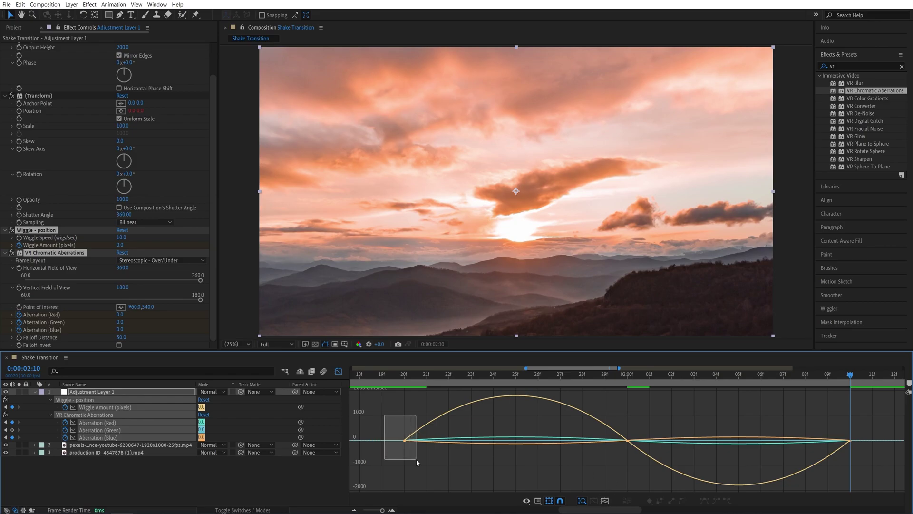
- Raise the first and last keyframes' ease influence to roughly 94%
left_click_drag(385, 415, 416, 459)
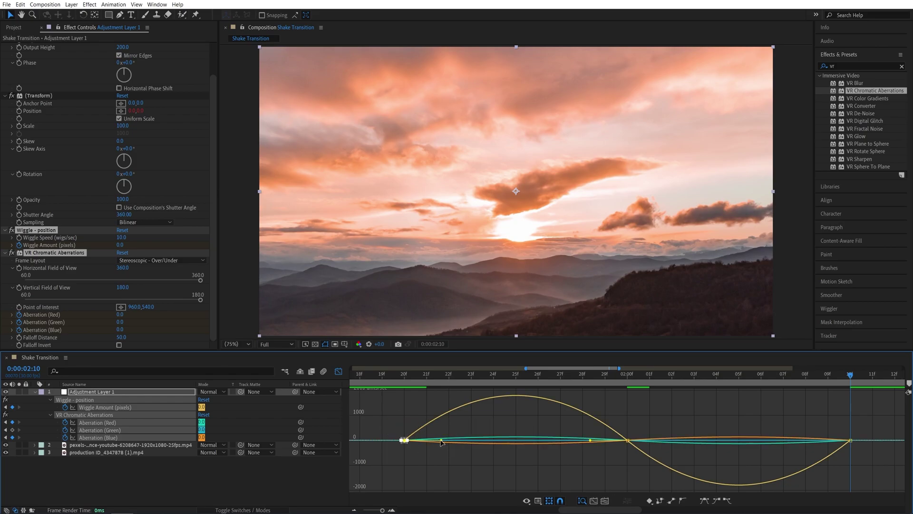
left_click_drag(441, 443, 543, 445)
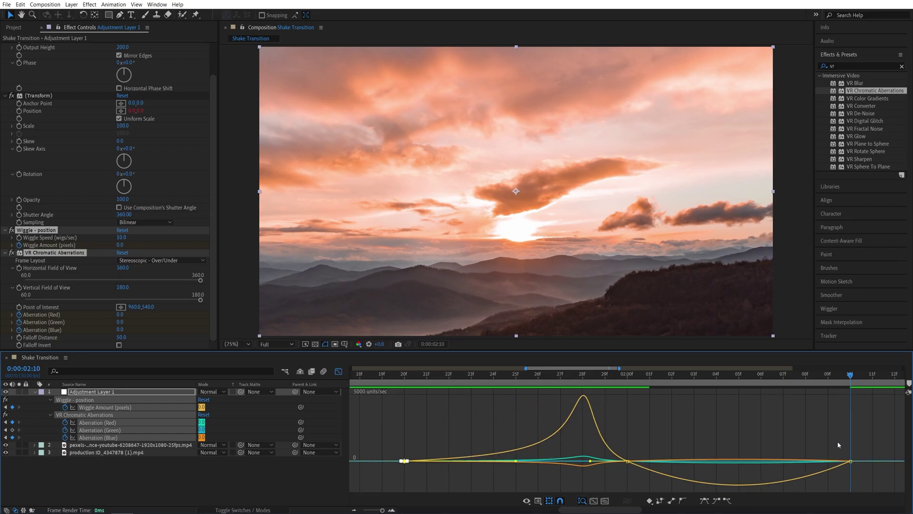
left_click_drag(826, 440, 871, 472)
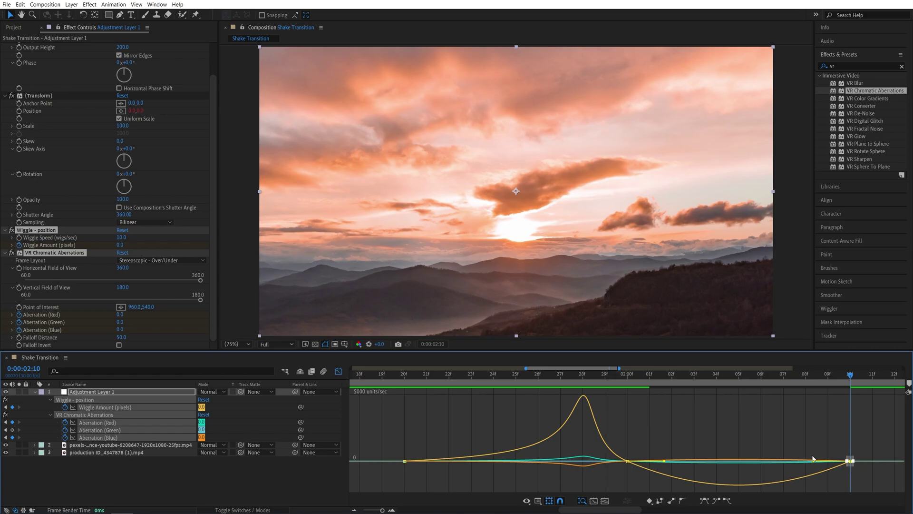
left_click_drag(803, 464, 739, 462)
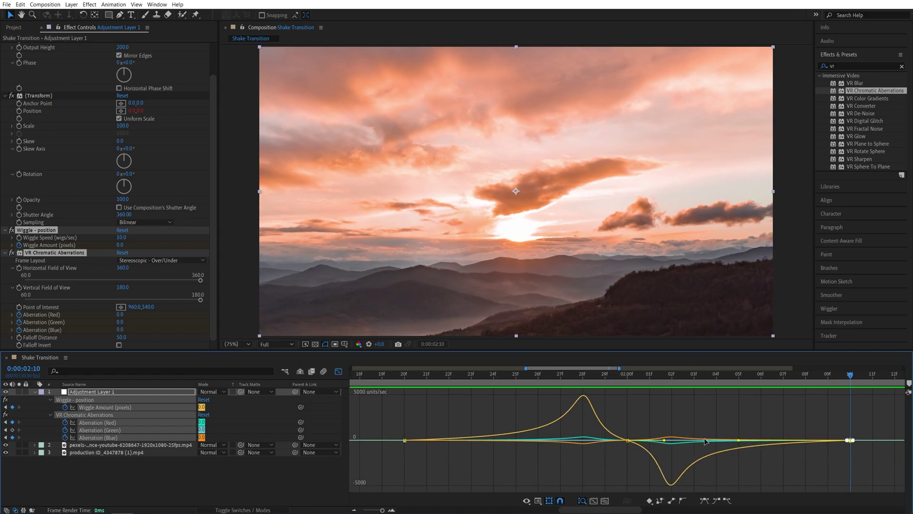
- Return to the layer timeline, zoom out, and park the playhead at 0:00:01:20
left_click(339, 373)
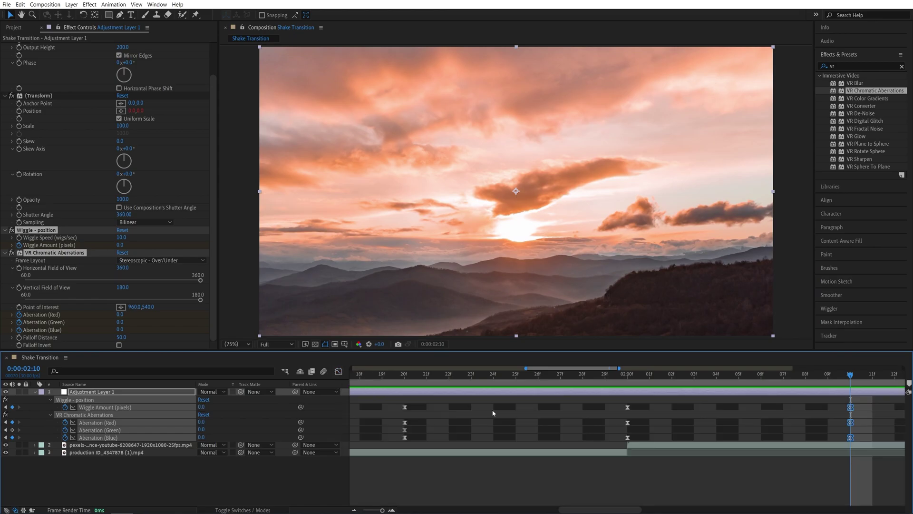
scroll(507, 411, "down", 3)
key("Home")
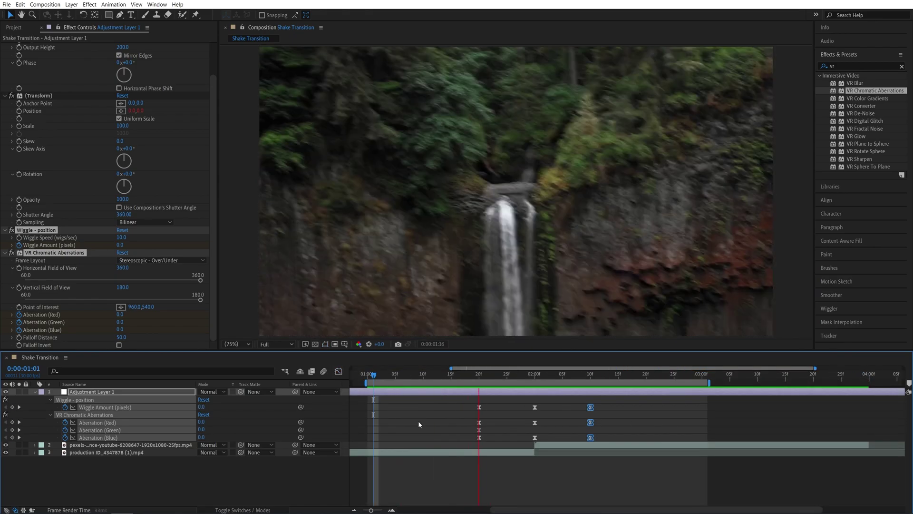
left_click(418, 424)
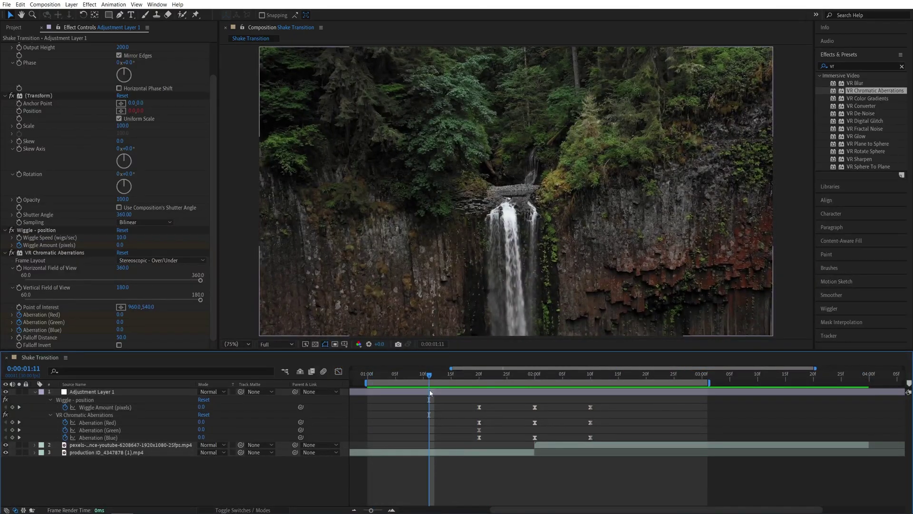
left_click_drag(430, 376, 478, 377)
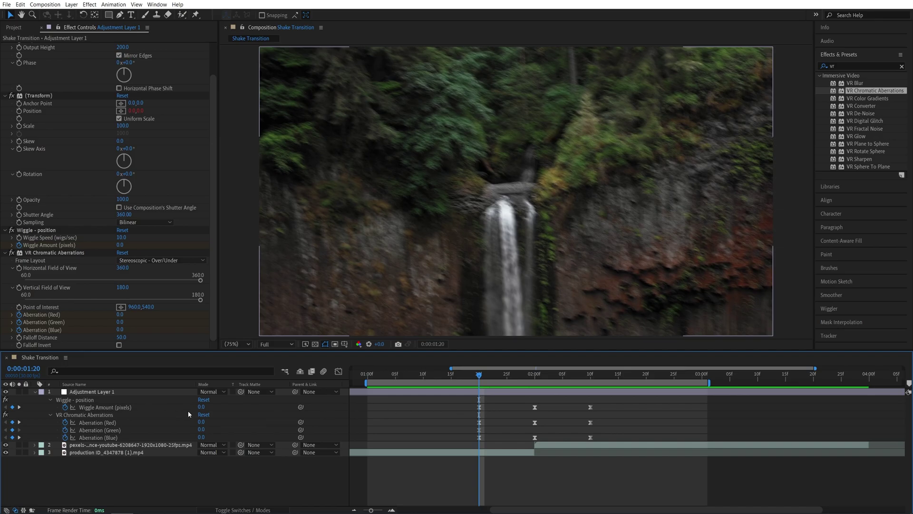
- Set Wiggle Amount to 0 at the 1:20 keyframe, deselect the layer, and preview the transition
left_click(202, 406)
type("0")
type("000")
key("Return")
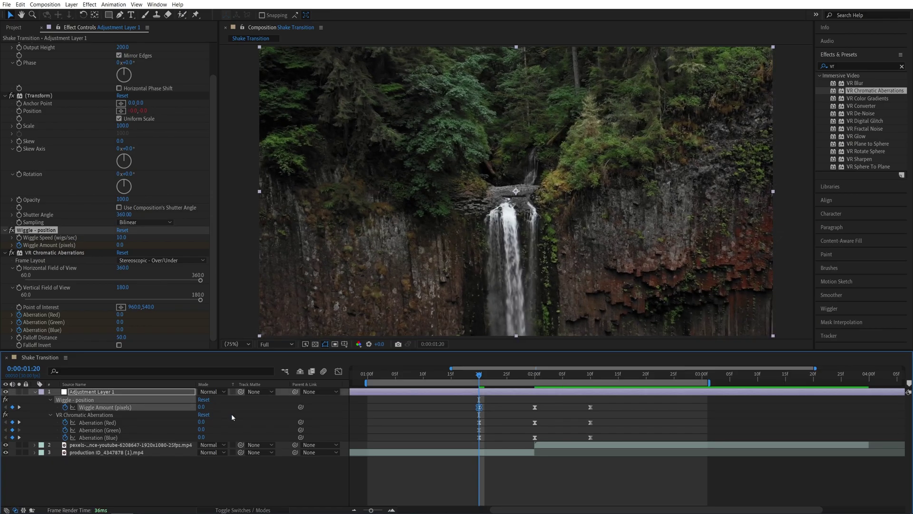
key("F2")
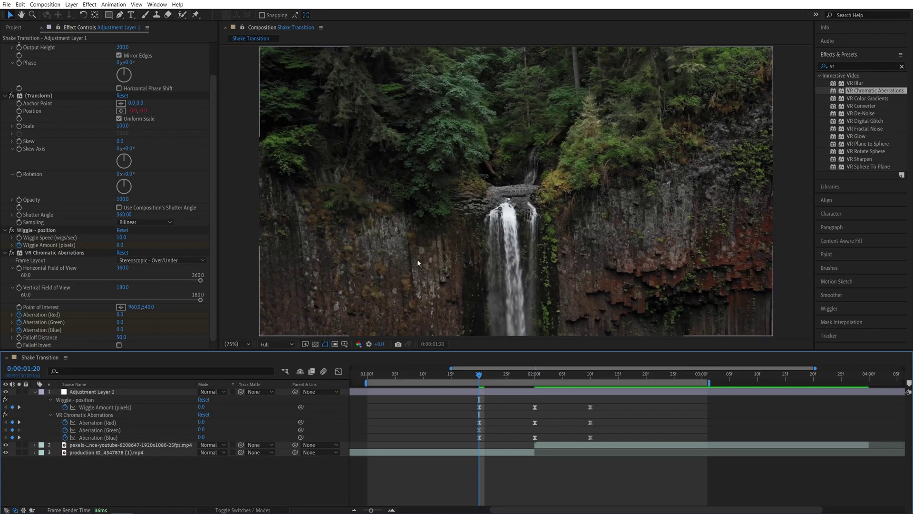
key("space")
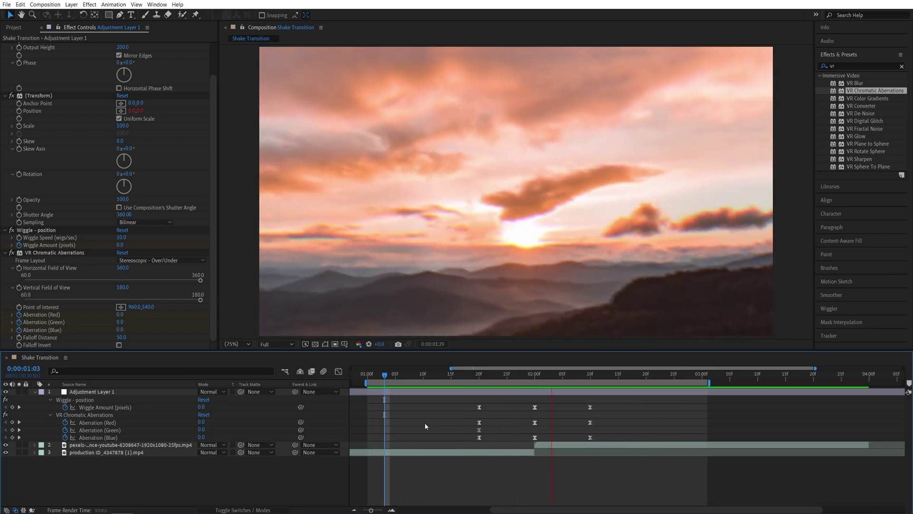
key("space")
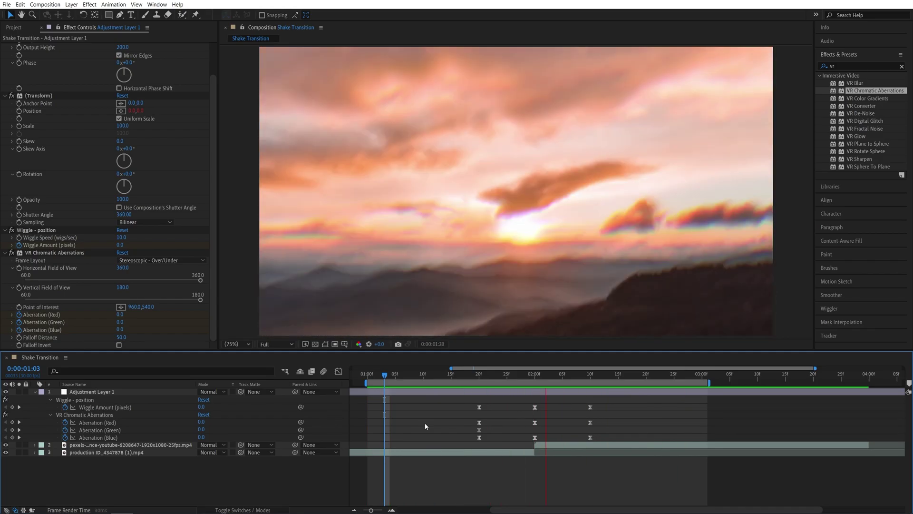